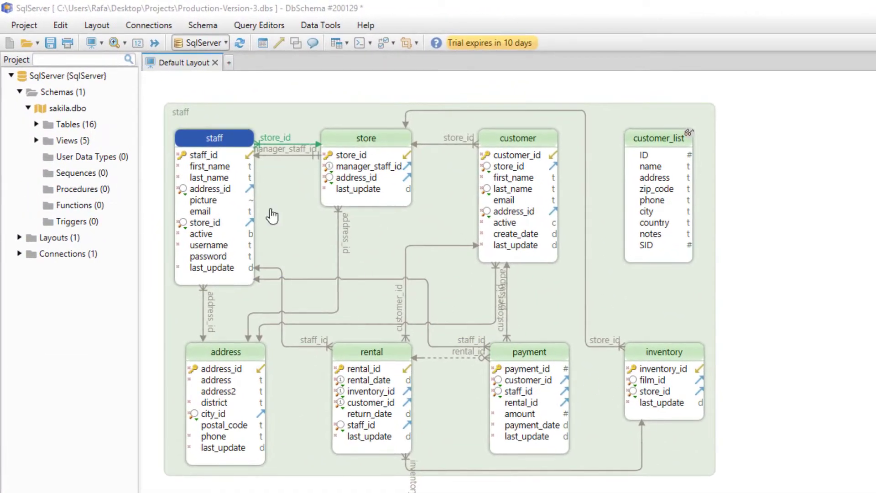
Bring up the staff table's quick actions and launch the Visual Query Builder from it
{"action": "left_click", "coordinate": [221, 148]}
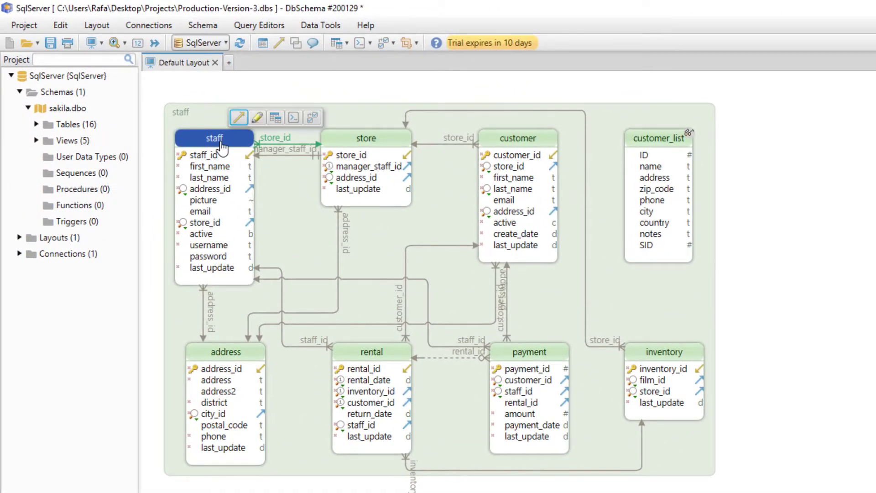
Join staff s to store via Fk_staff_store and store to staff s2 via fk_store_staff, arranged in a row
{"action": "left_click", "coordinate": [317, 120]}
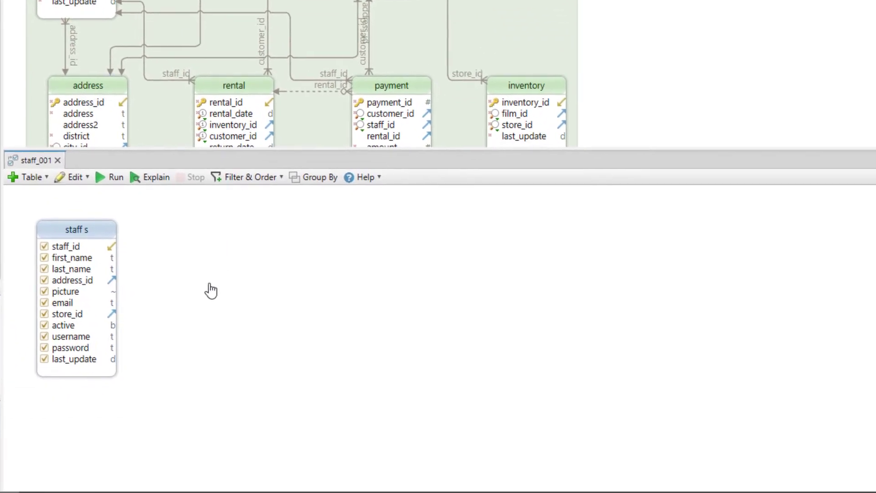
{"action": "left_click", "coordinate": [117, 317]}
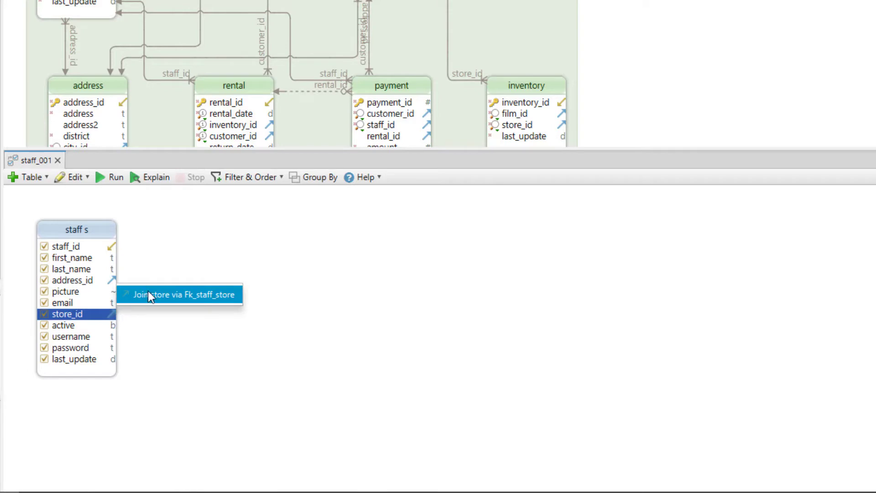
{"action": "left_click", "coordinate": [154, 294]}
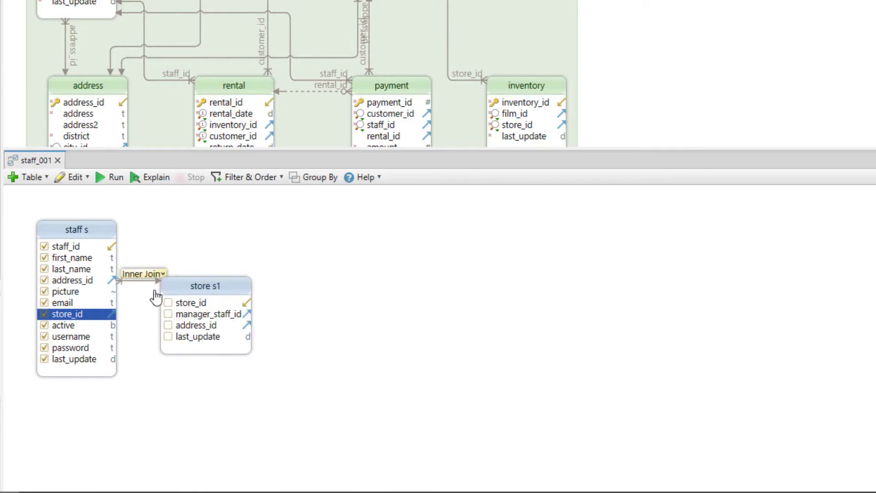
{"action": "left_click", "coordinate": [248, 317]}
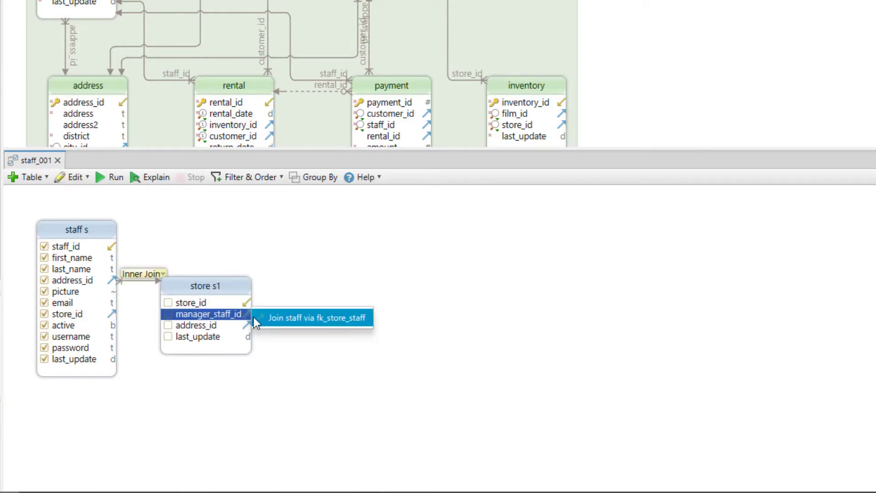
{"action": "left_click", "coordinate": [257, 319]}
{"action": "left_click_drag", "start_coordinate": [239, 302], "coordinate": [239, 244]}
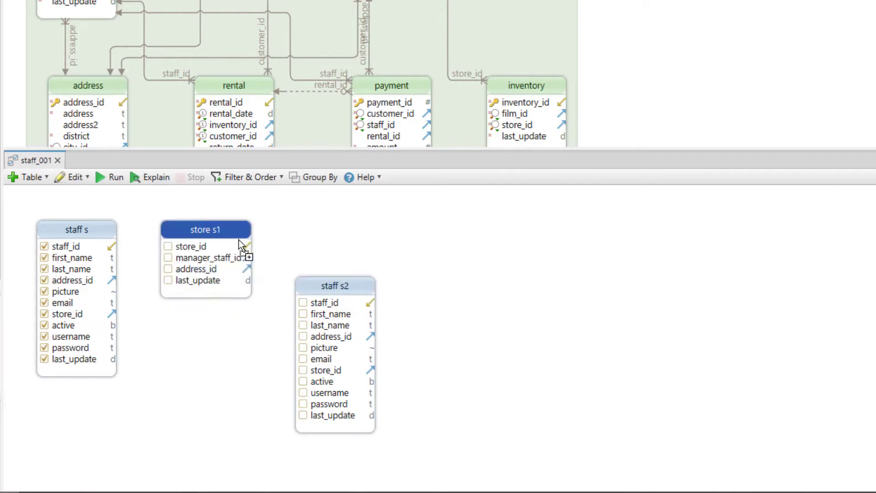
{"action": "left_click_drag", "start_coordinate": [338, 286], "coordinate": [363, 214]}
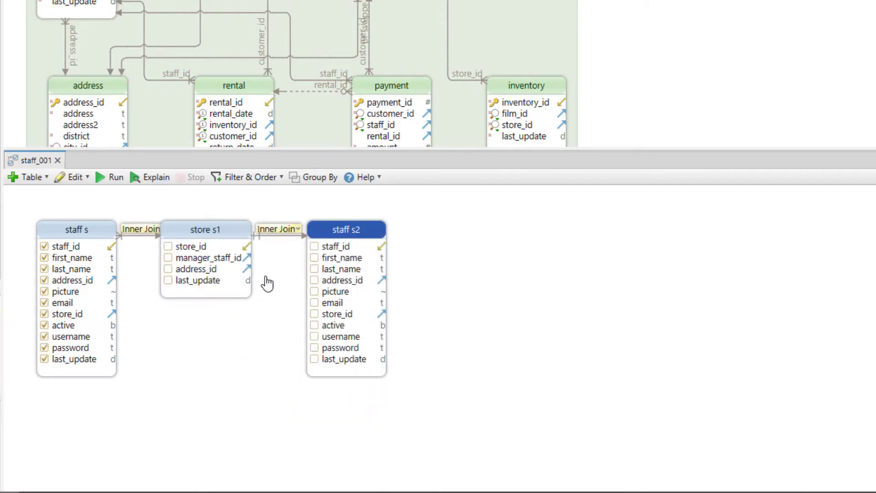
Output store s1's store_id and manager_staff_id and s2's staff_id and names, dropping staff's store_id and active; keep Inner Join
{"action": "left_click", "coordinate": [46, 314]}
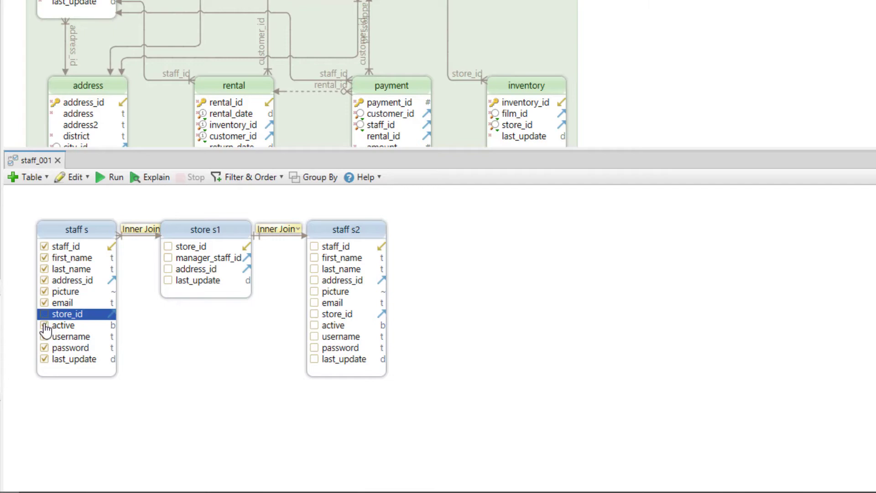
{"action": "left_click", "coordinate": [46, 326]}
{"action": "left_click", "coordinate": [168, 247]}
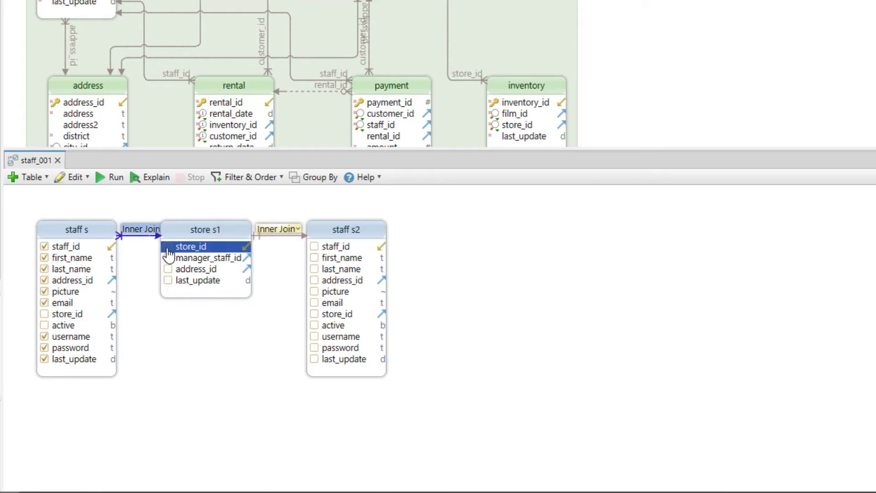
{"action": "left_click", "coordinate": [167, 257]}
{"action": "left_click", "coordinate": [314, 246]}
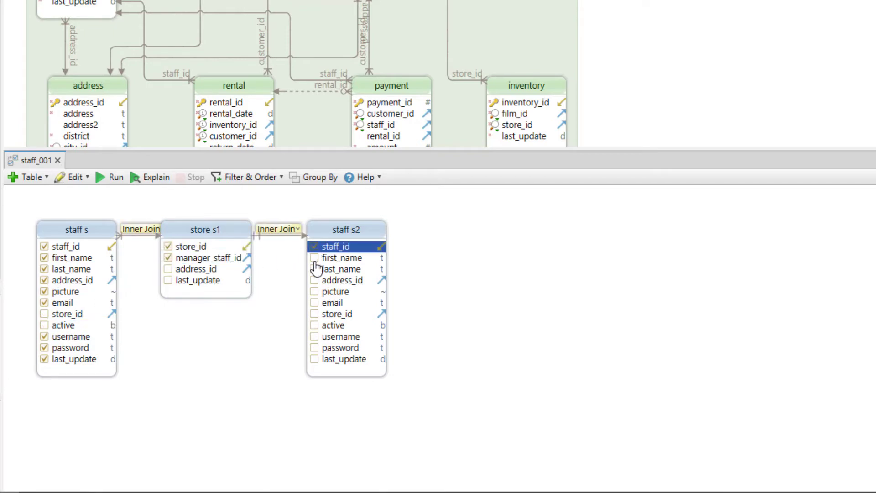
{"action": "left_click", "coordinate": [314, 269]}
{"action": "left_click", "coordinate": [147, 231]}
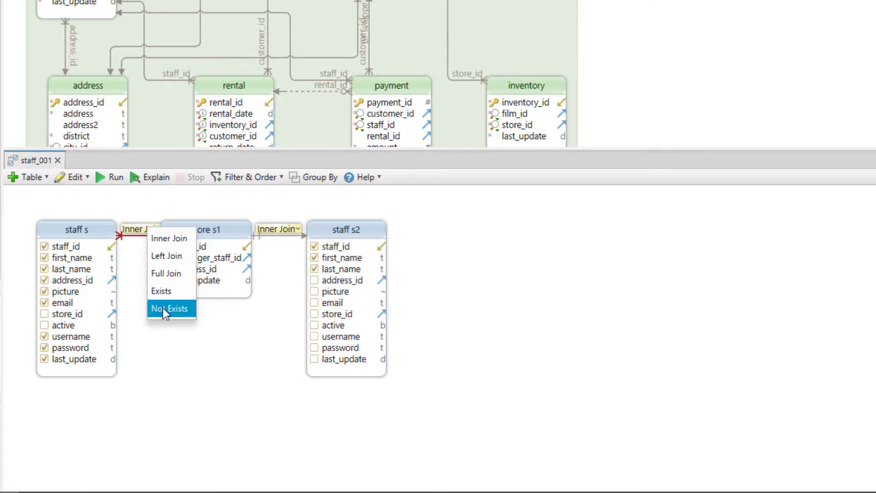
{"action": "left_click", "coordinate": [205, 353]}
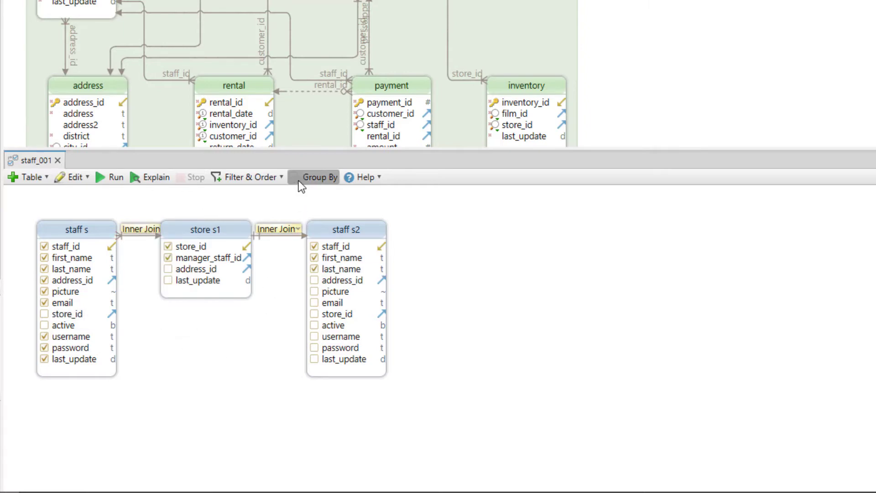
Show the Preview Query panel with the generated SQL and widen it
{"action": "left_click", "coordinate": [319, 180]}
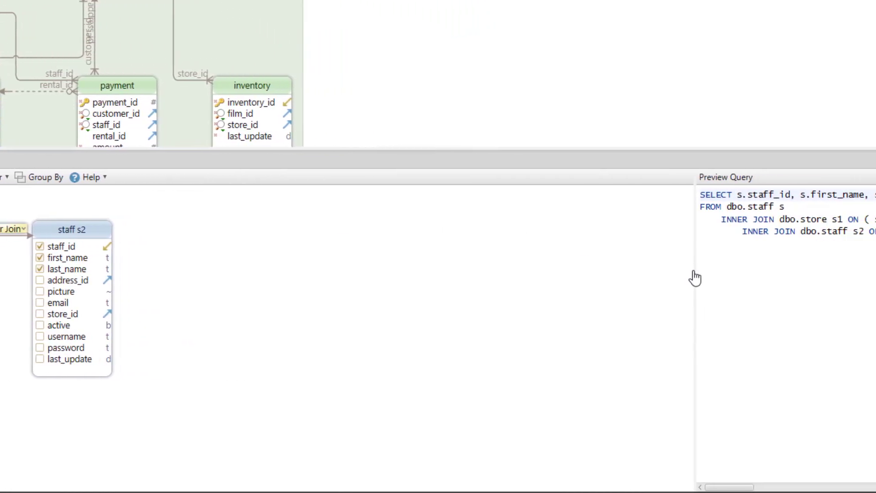
{"action": "mouse_move", "coordinate": [643, 270]}
{"action": "left_mouse_down"}
{"action": "mouse_move", "coordinate": [88, 285]}
{"action": "mouse_move", "coordinate": [616, 278]}
{"action": "left_mouse_up"}
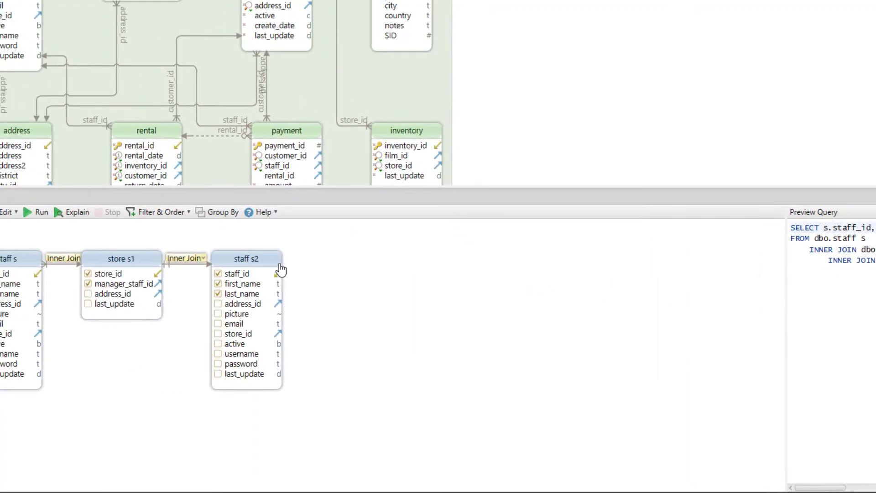
Run the query and enlarge the grid showing the two result rows
{"action": "left_click", "coordinate": [98, 223]}
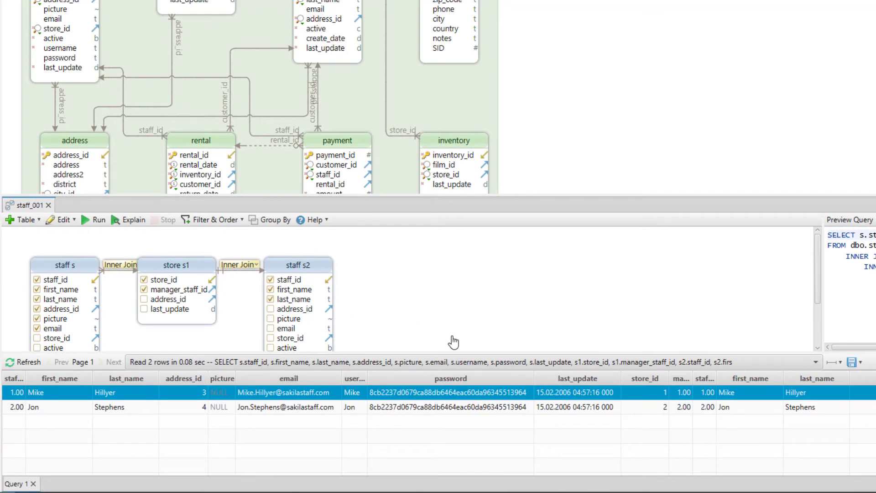
{"action": "left_click_drag", "start_coordinate": [450, 352], "coordinate": [475, 281]}
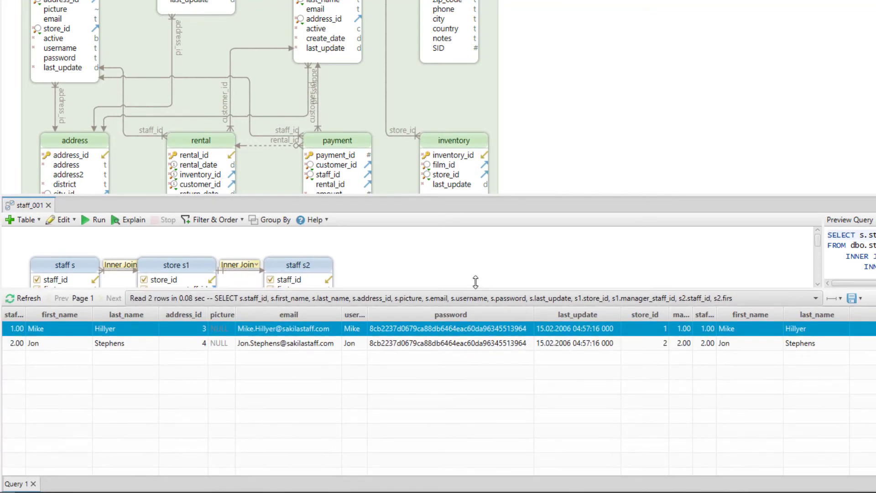
{"action": "left_click_drag", "start_coordinate": [517, 196], "coordinate": [528, 108]}
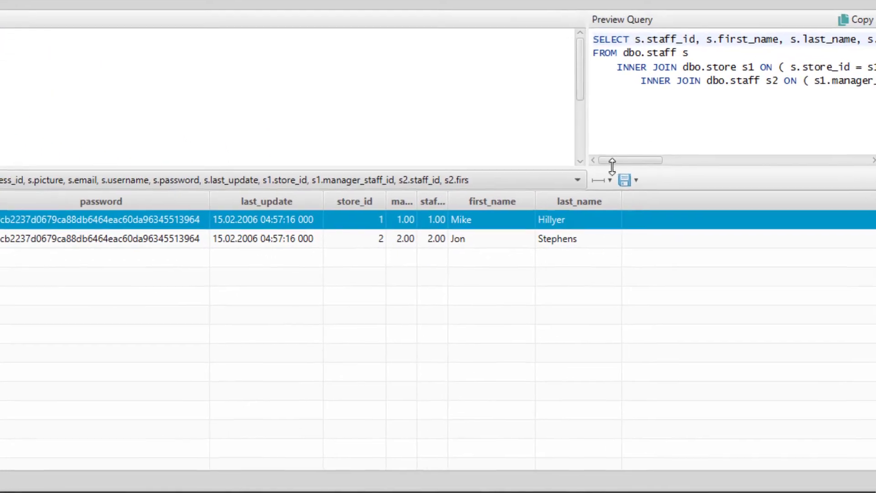
{"action": "left_click", "coordinate": [623, 178]}
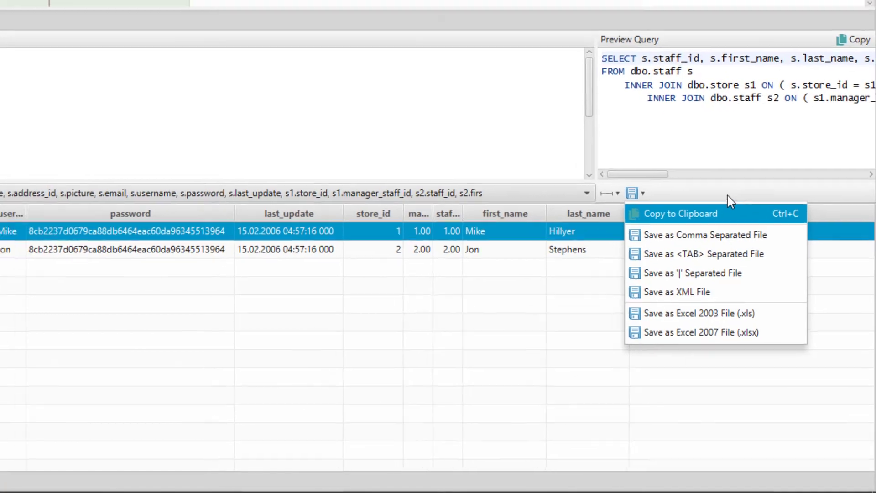
{"action": "left_click", "coordinate": [726, 200]}
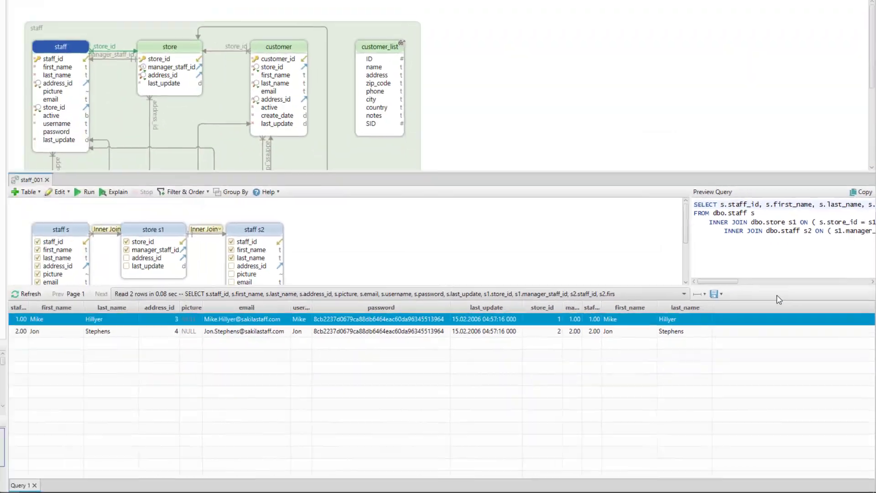